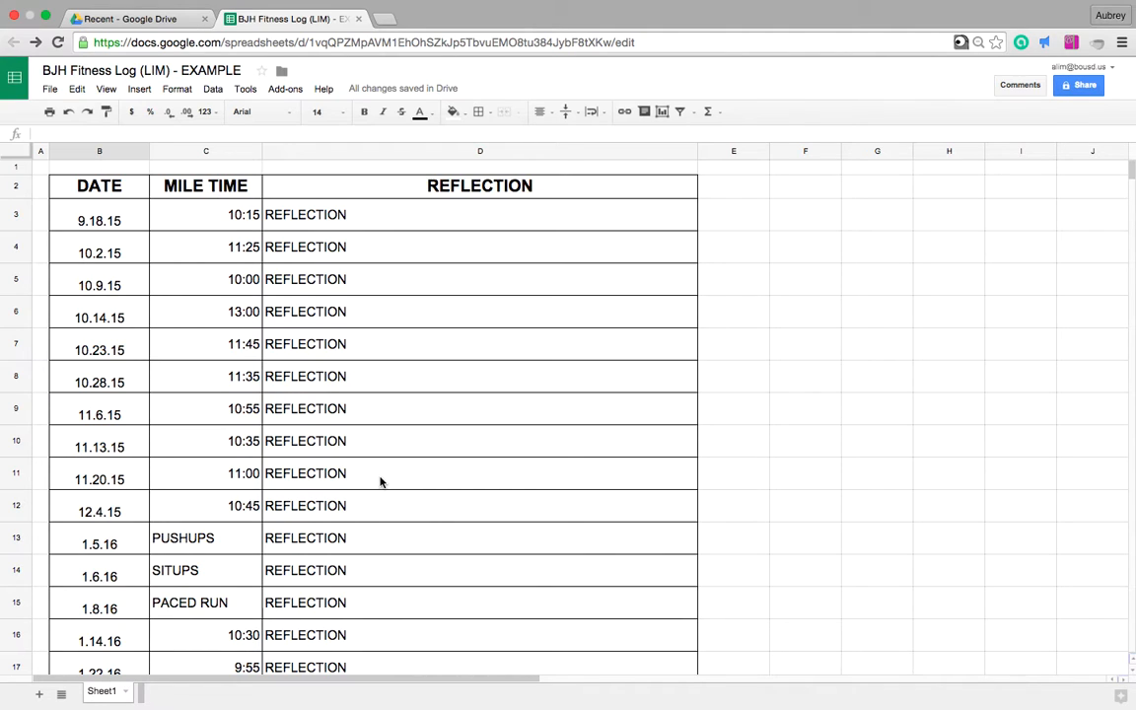
Examine the fitness log's entries, including the mile times in C3:C12.
scroll(380, 481, "down", 2)
scroll(380, 482, "up", 2)
scroll(476, 558, "down", 3)
scroll(475, 557, "up", 3)
scroll(476, 558, "up", 1)
left_click(247, 219)
left_click_drag(249, 263, 241, 507)
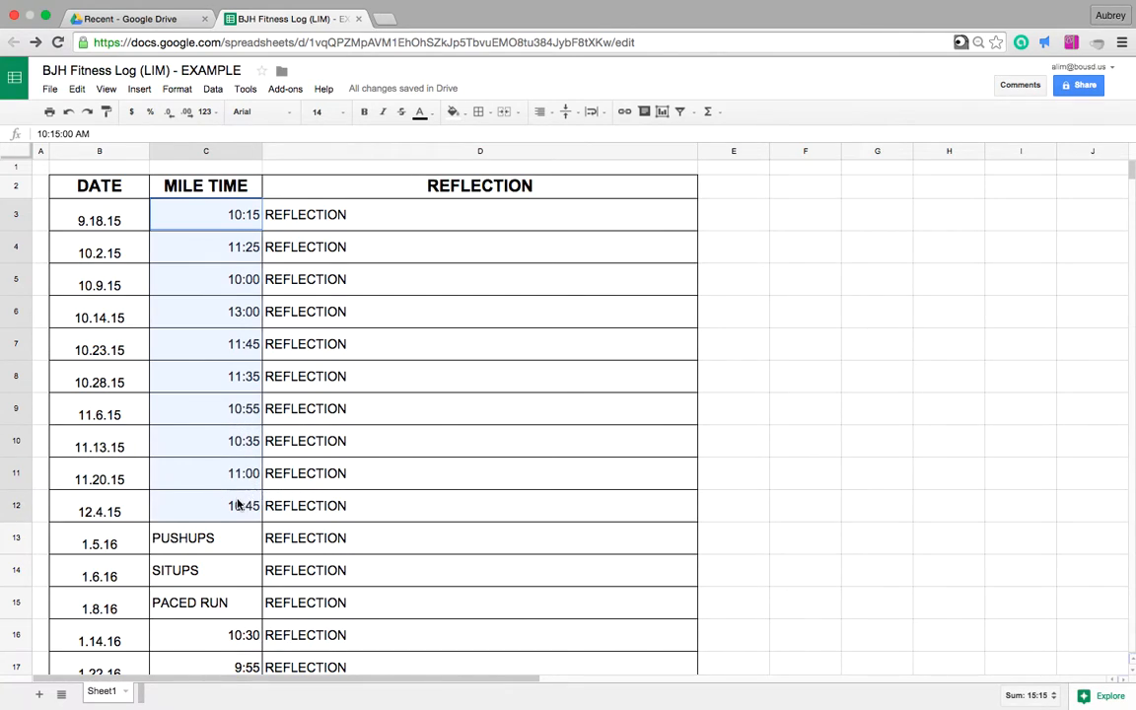
left_click(217, 216)
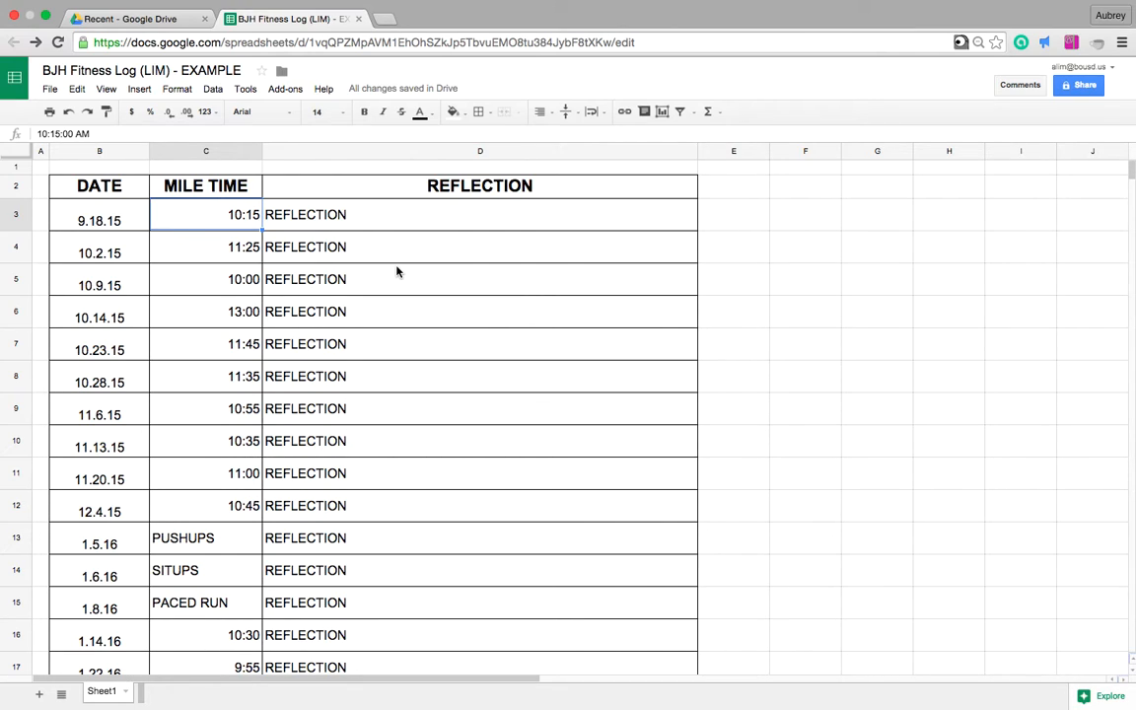
Enter the label AVERAGE in B19, leaving row 18 blank below the last log entry.
scroll(348, 496, "down", 3)
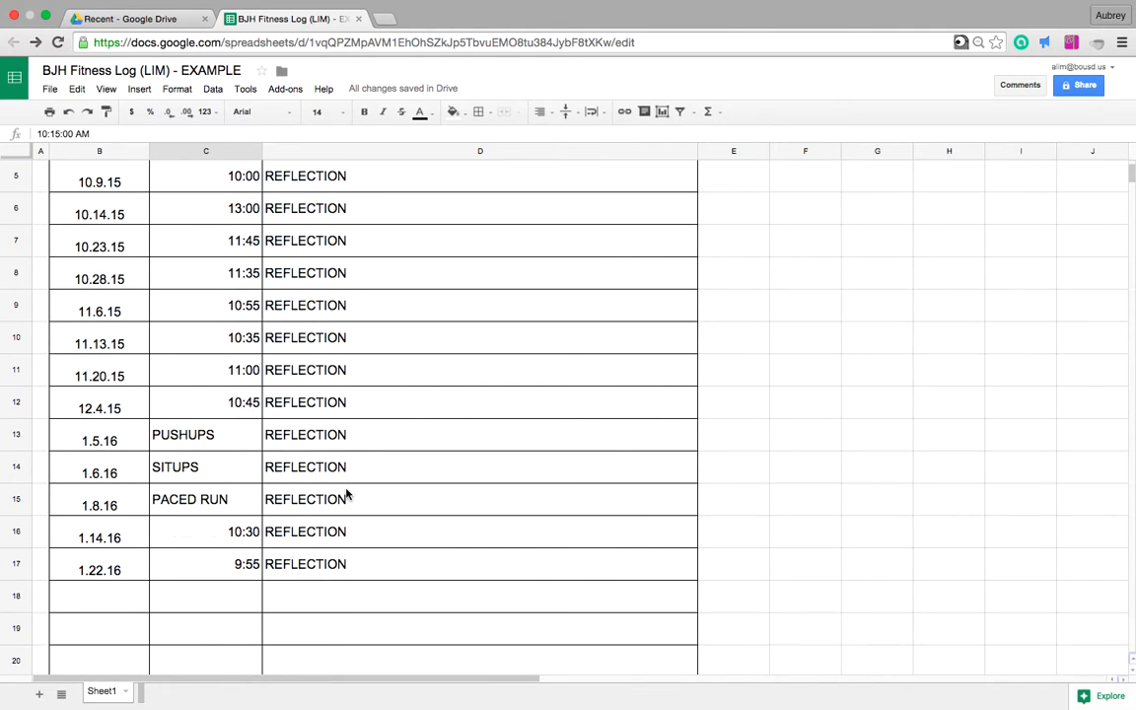
scroll(347, 496, "down", 2)
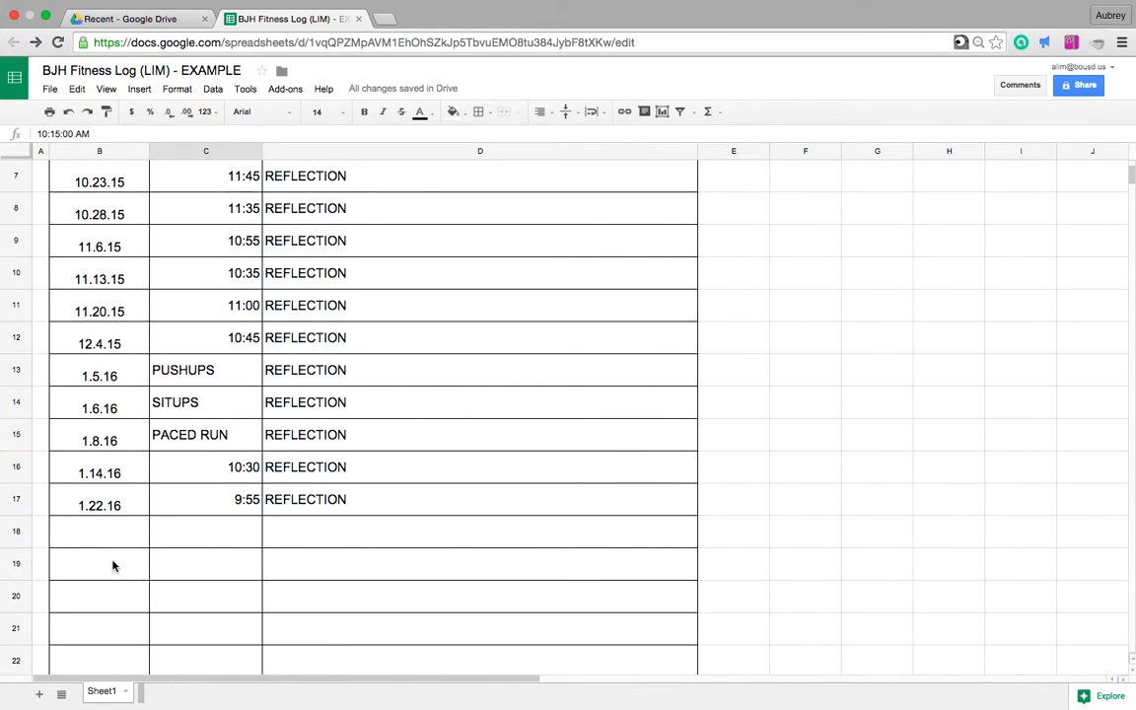
left_click(20, 531)
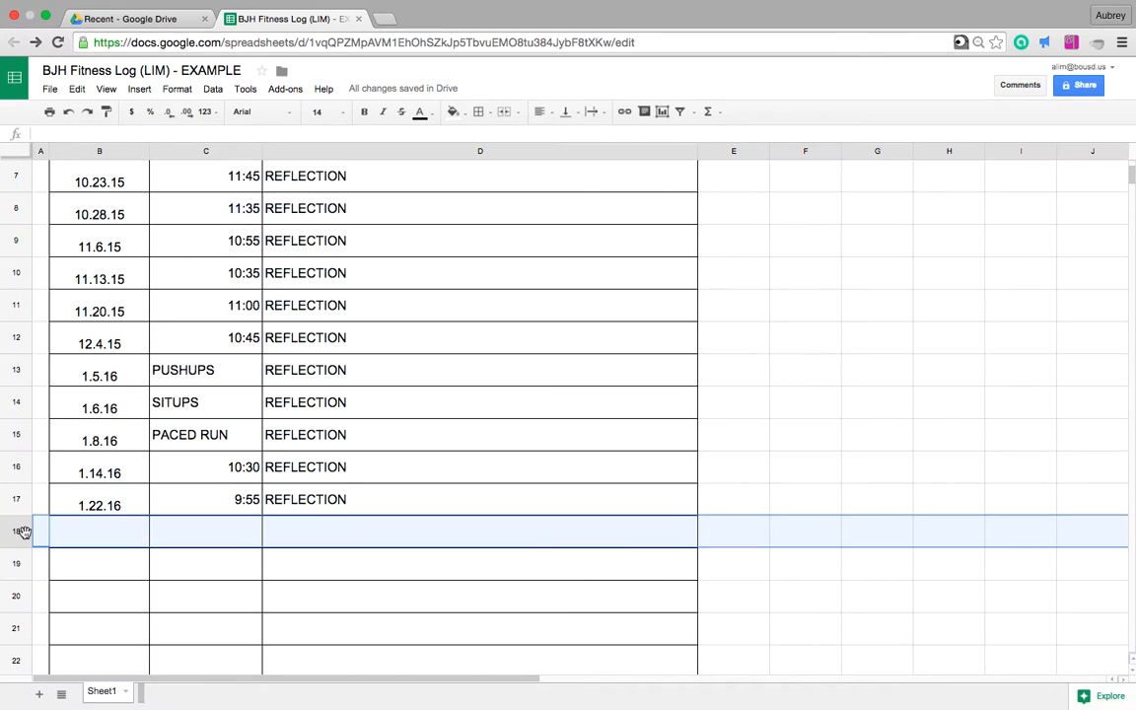
left_click(102, 569)
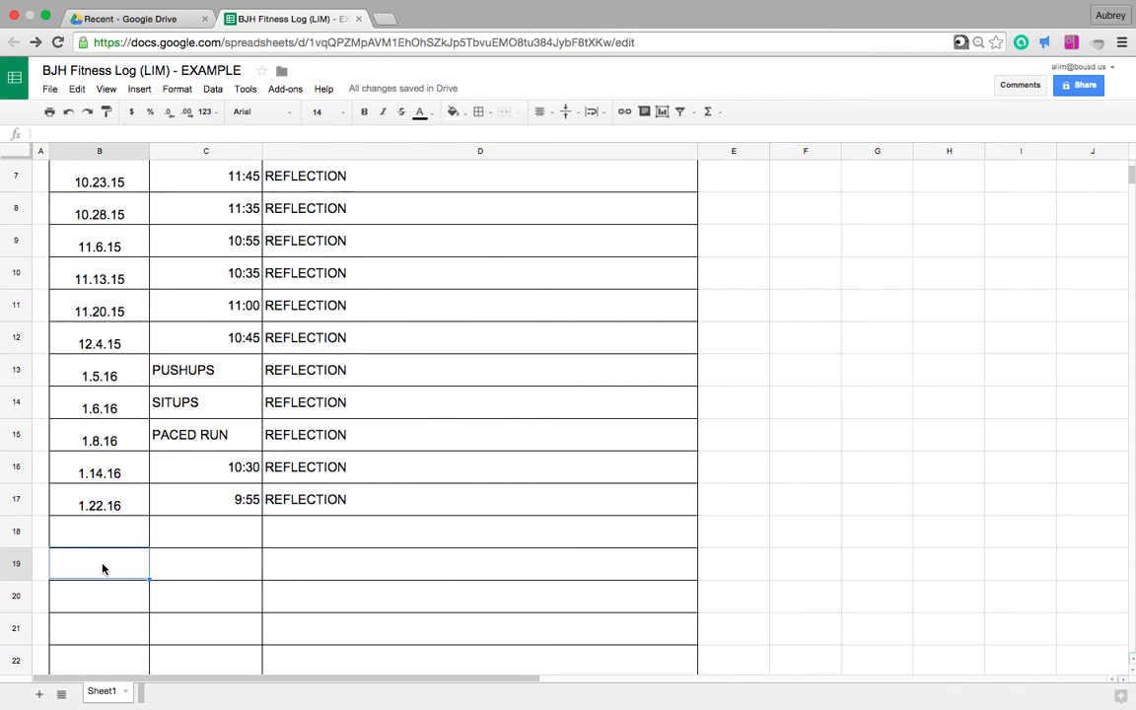
type("AVERAGE")
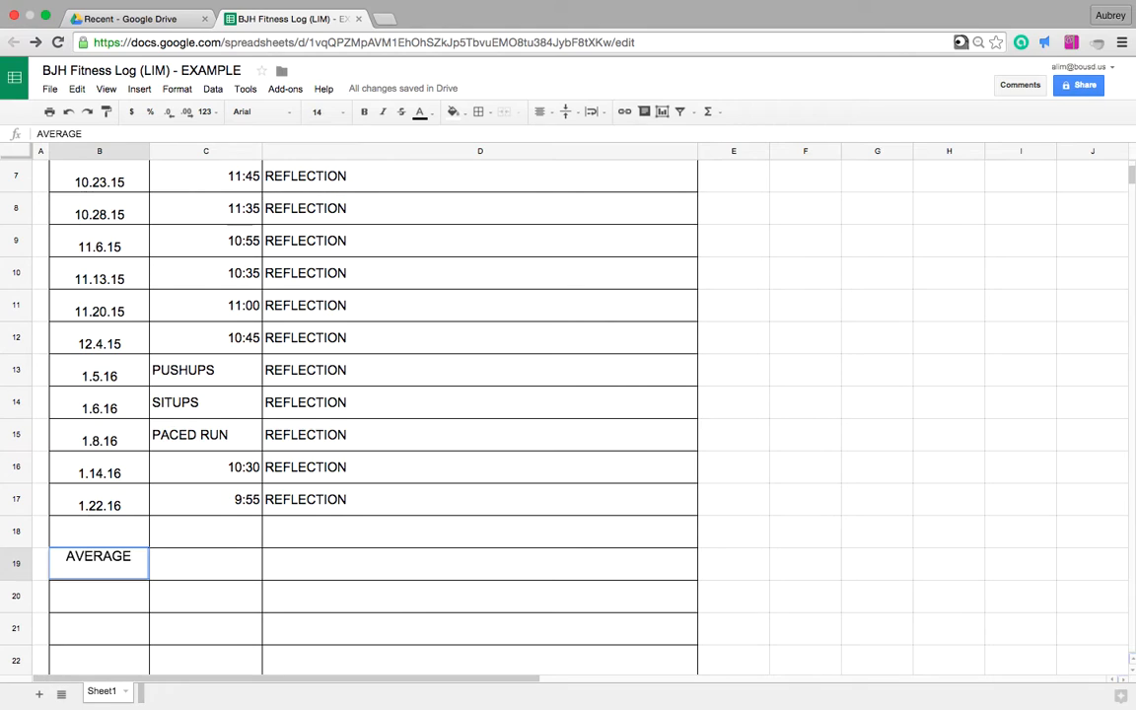
key("Tab")
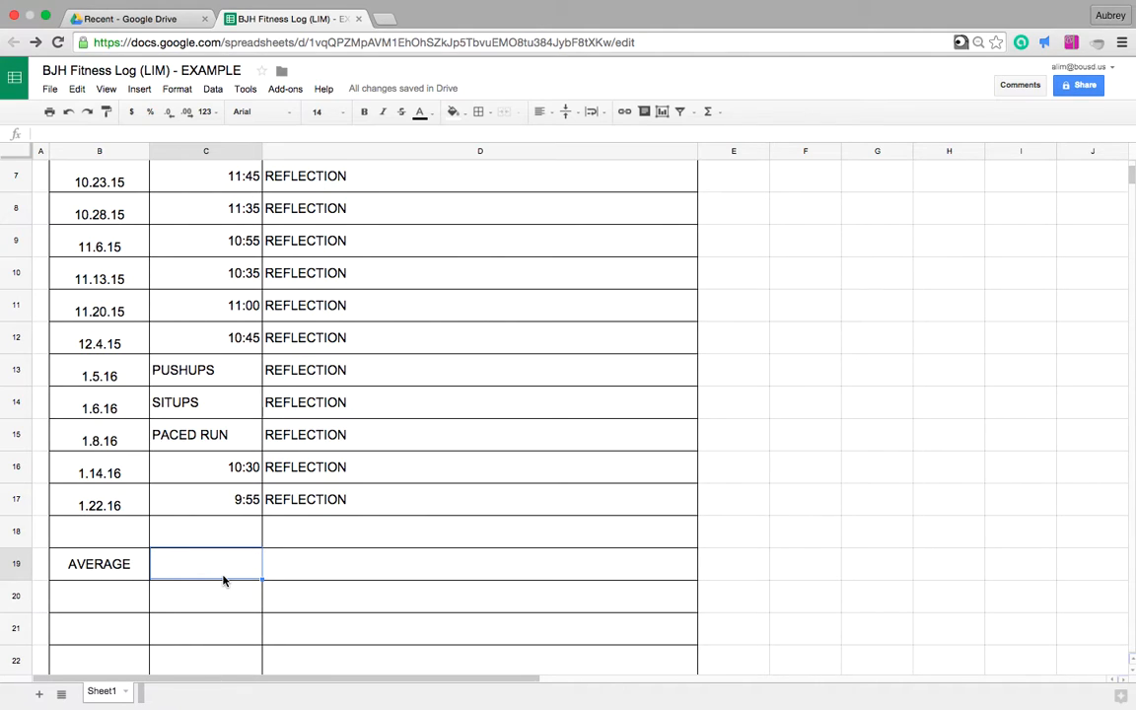
Start an AVERAGE formula in C19 with the mile times in C16:C17 as its first range.
type("=")
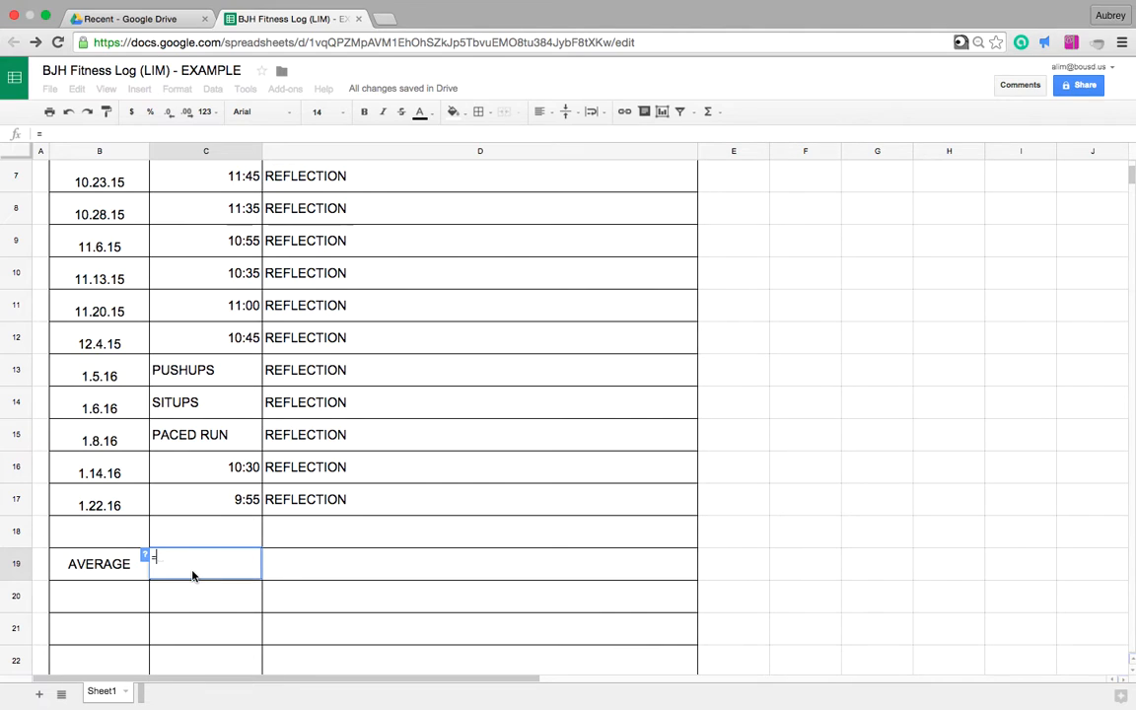
type("AVERAGE")
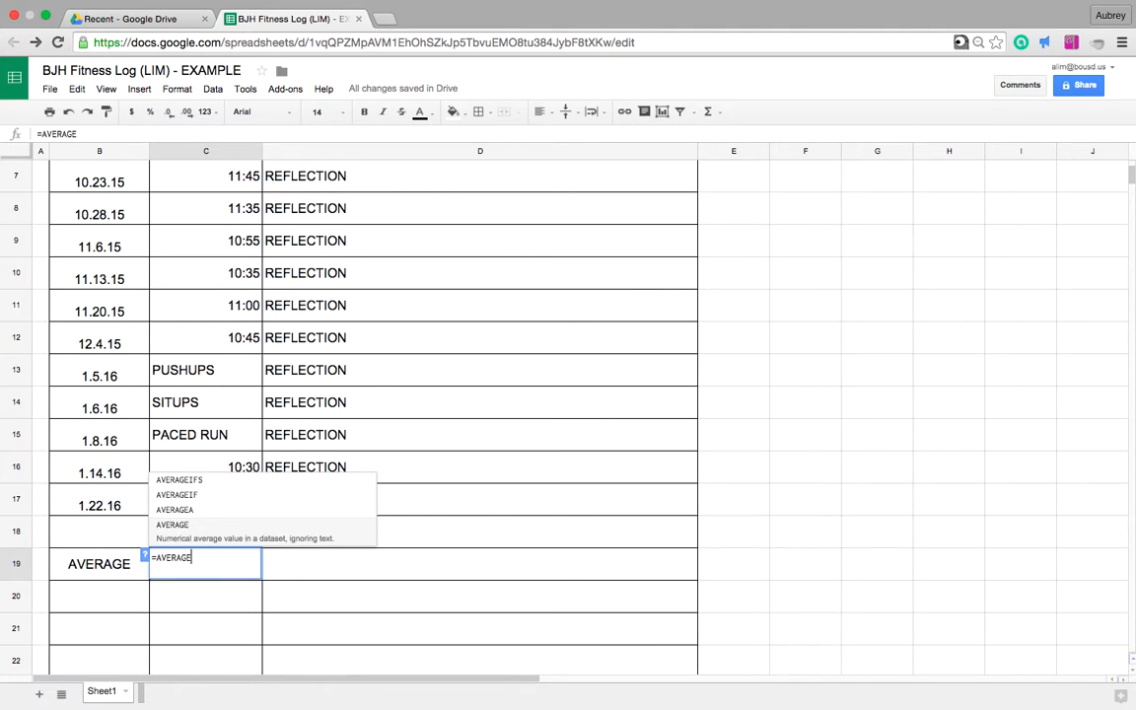
type("(")
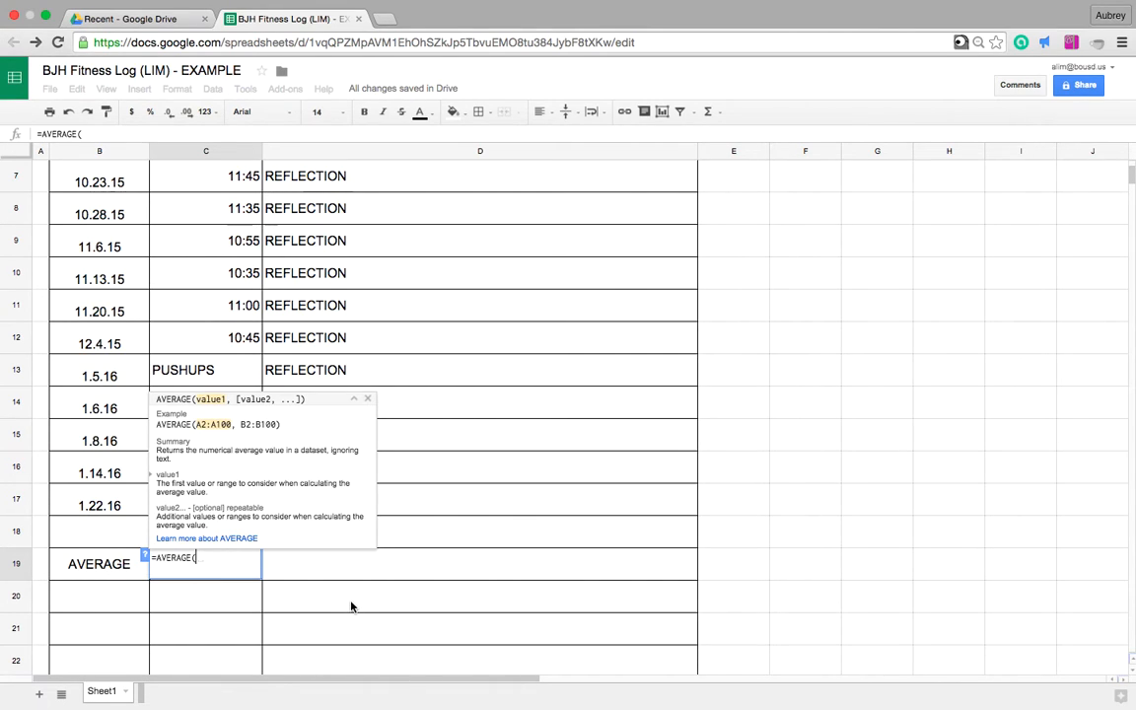
scroll(351, 606, "down", 2)
scroll(351, 607, "down", 1)
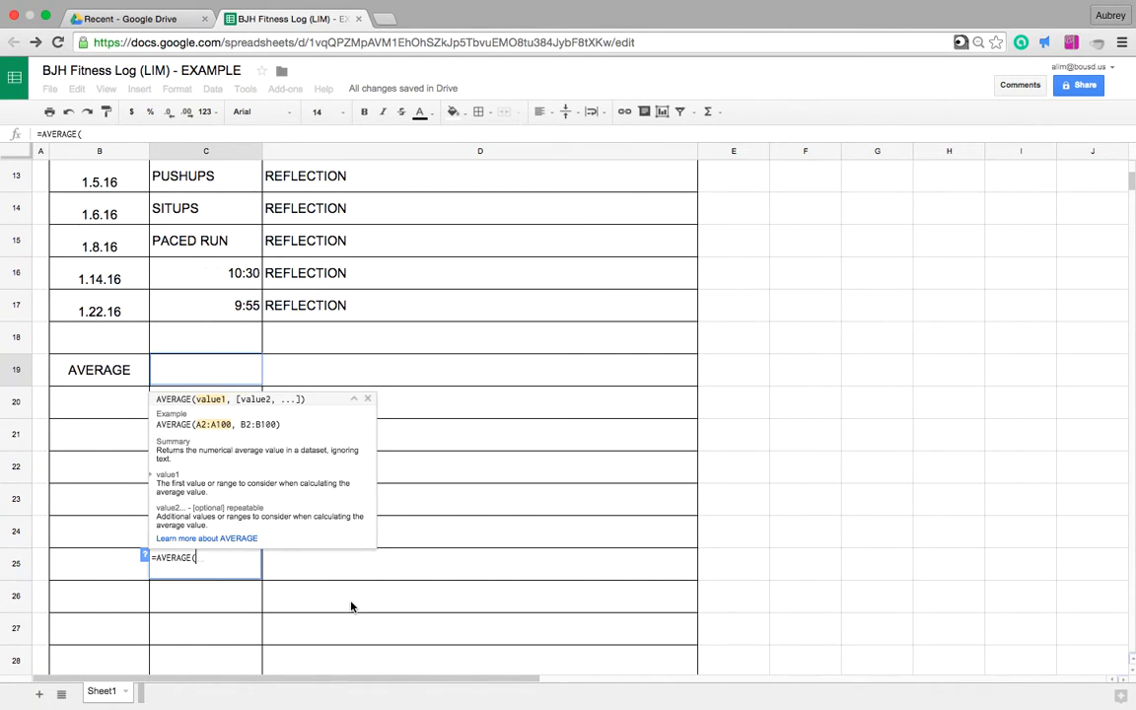
left_click(245, 313)
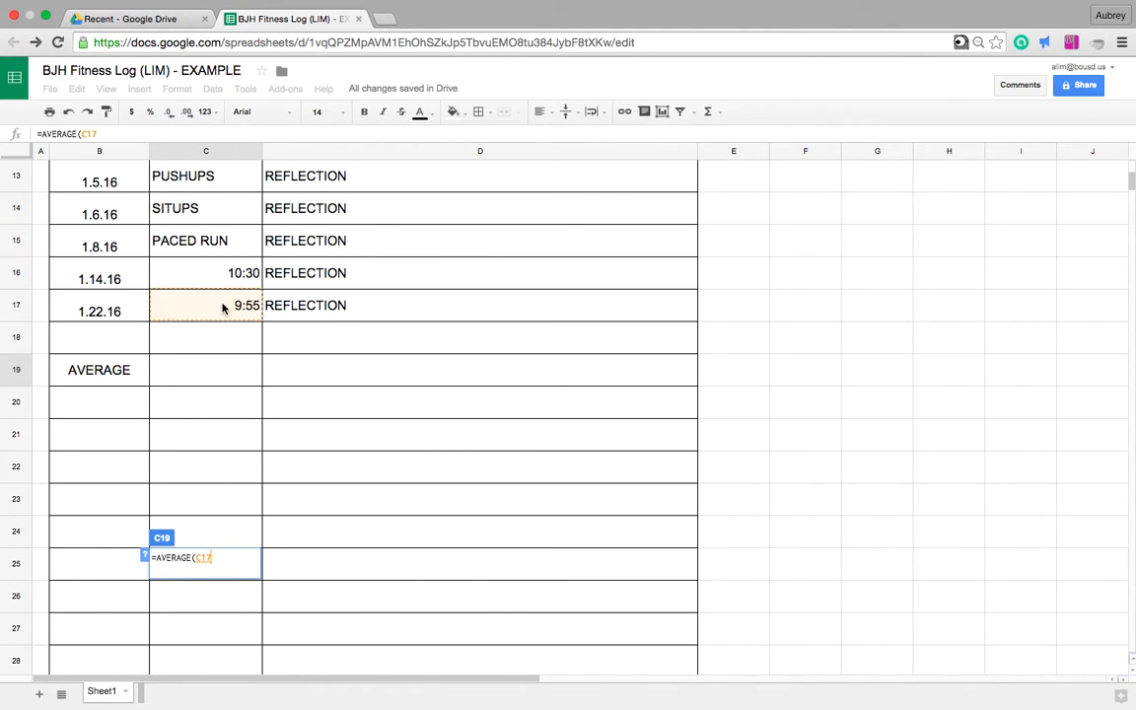
left_click(217, 275, "shift")
scroll(261, 271, "up", 2)
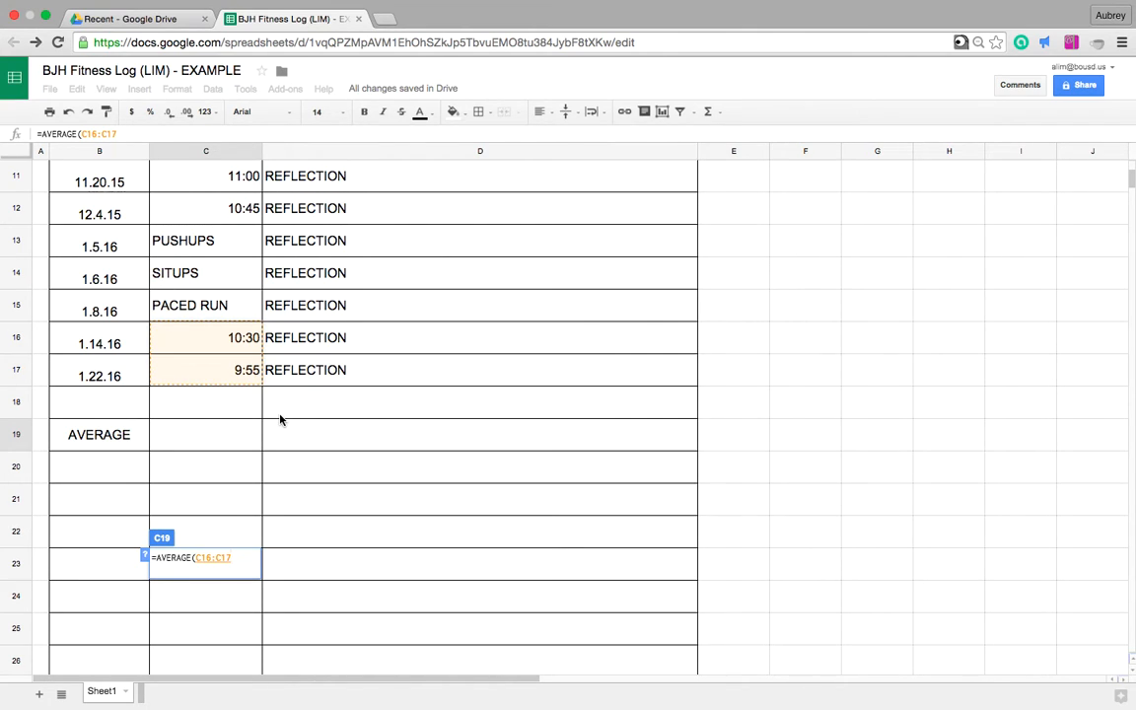
Add the mile times in C3:C12 as the formula's second range and complete it as =AVERAGE(C16:C17,C3:C12).
type(",")
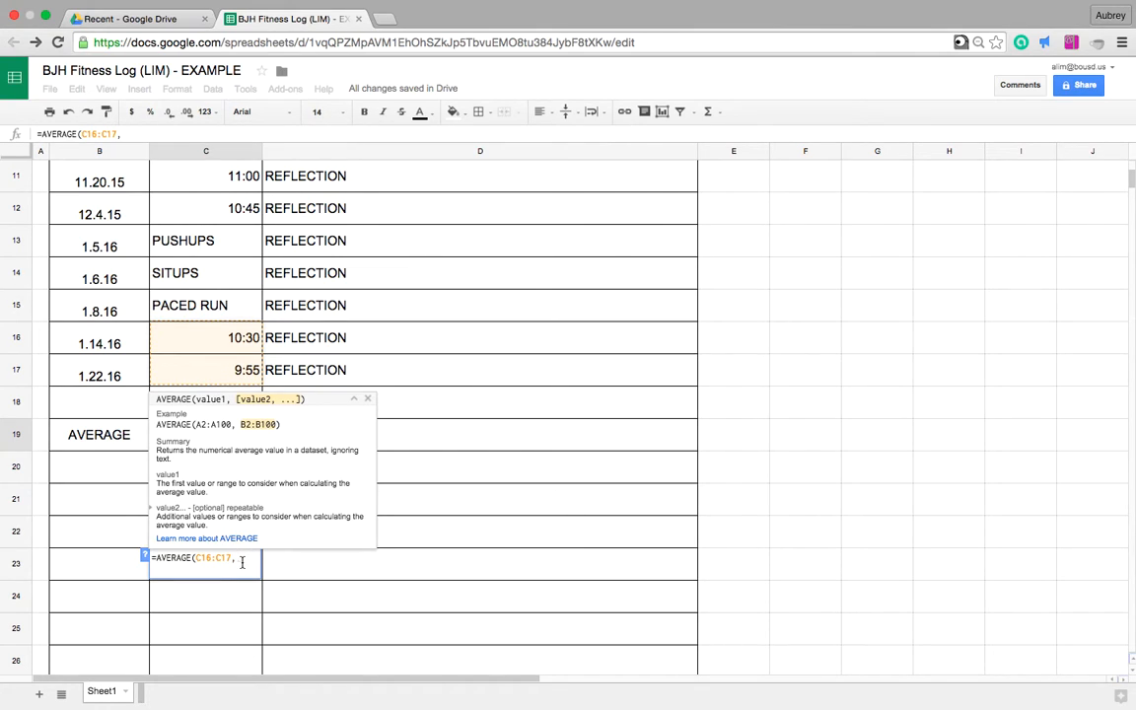
left_click(237, 215)
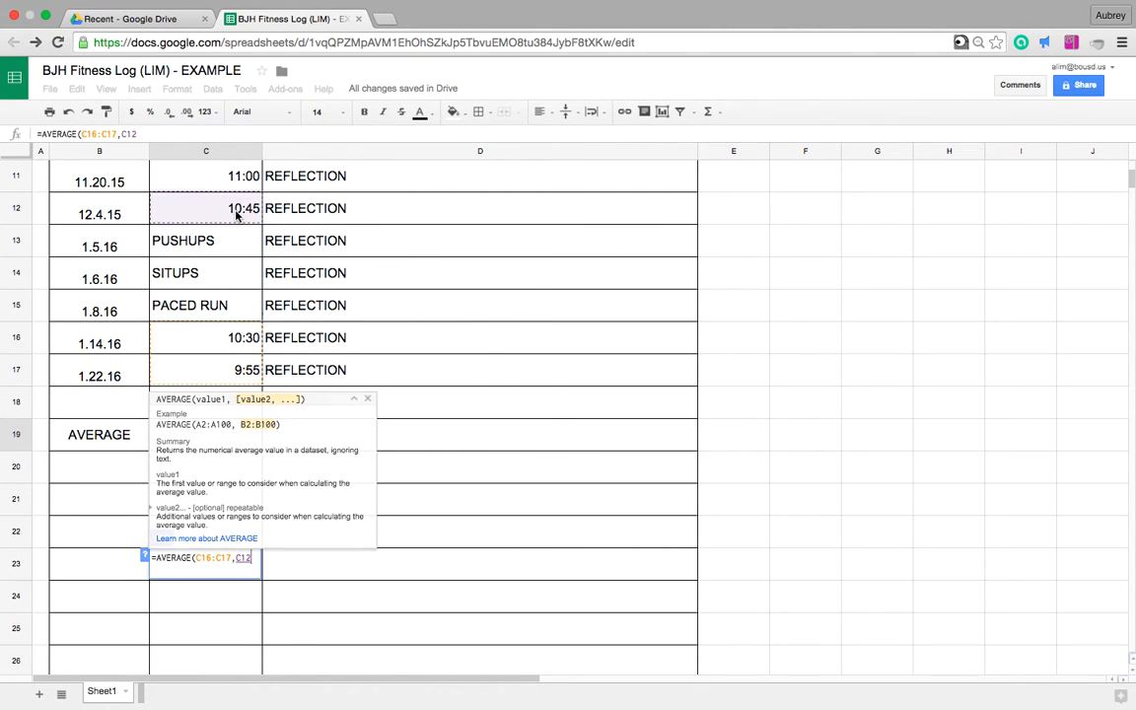
scroll(237, 215, "up", 3)
scroll(236, 215, "up", 6)
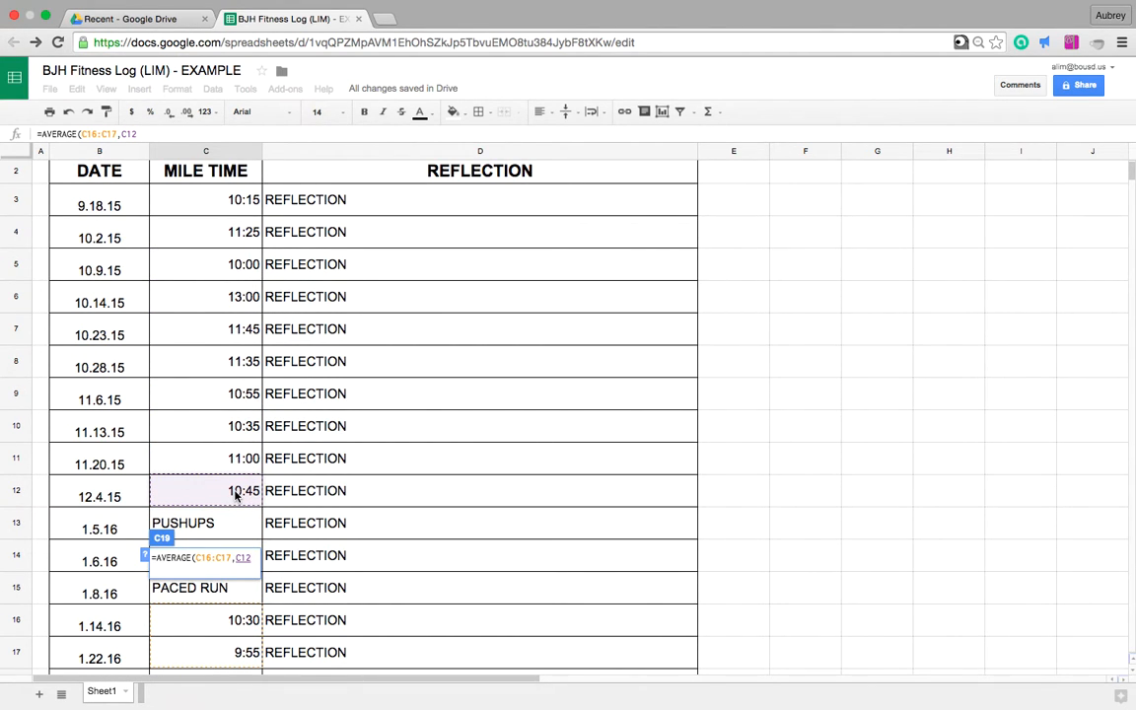
left_click(235, 203, "shift")
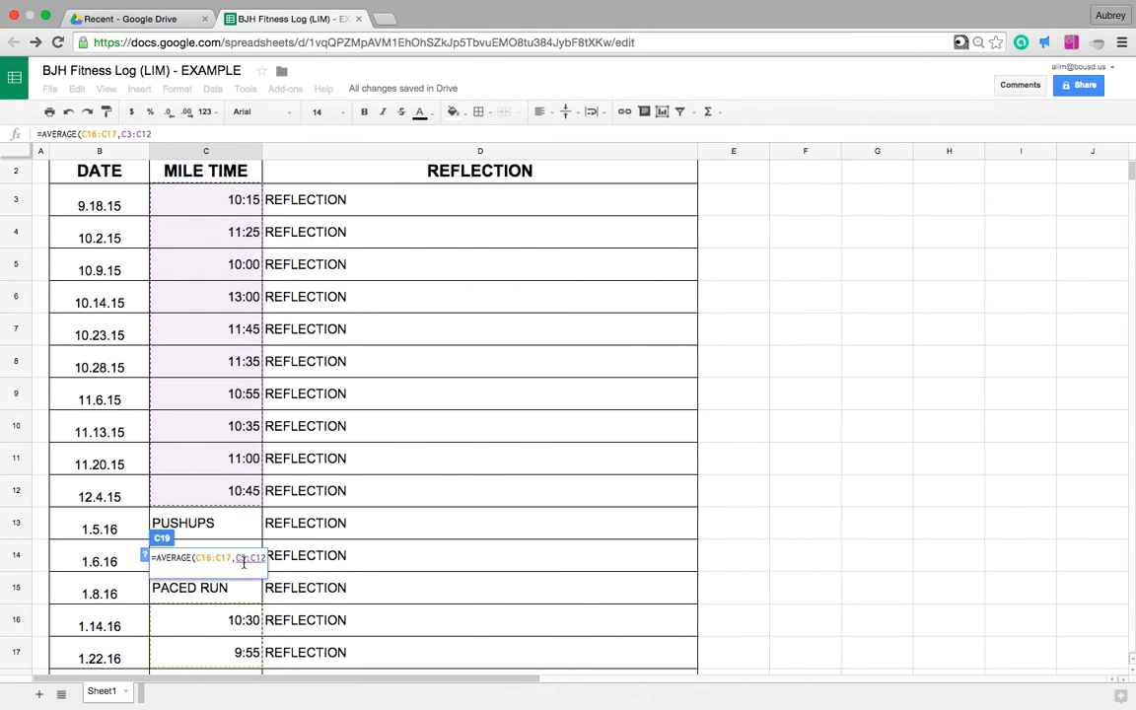
scroll(249, 577, "up", 1)
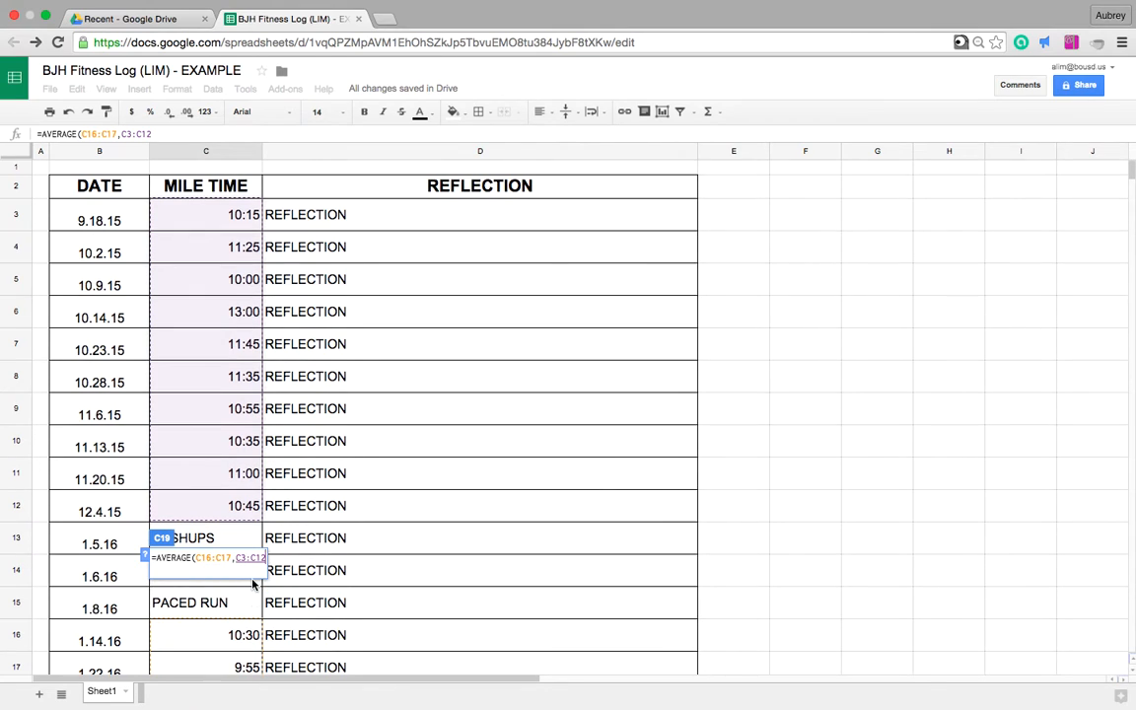
scroll(252, 584, "down", 6)
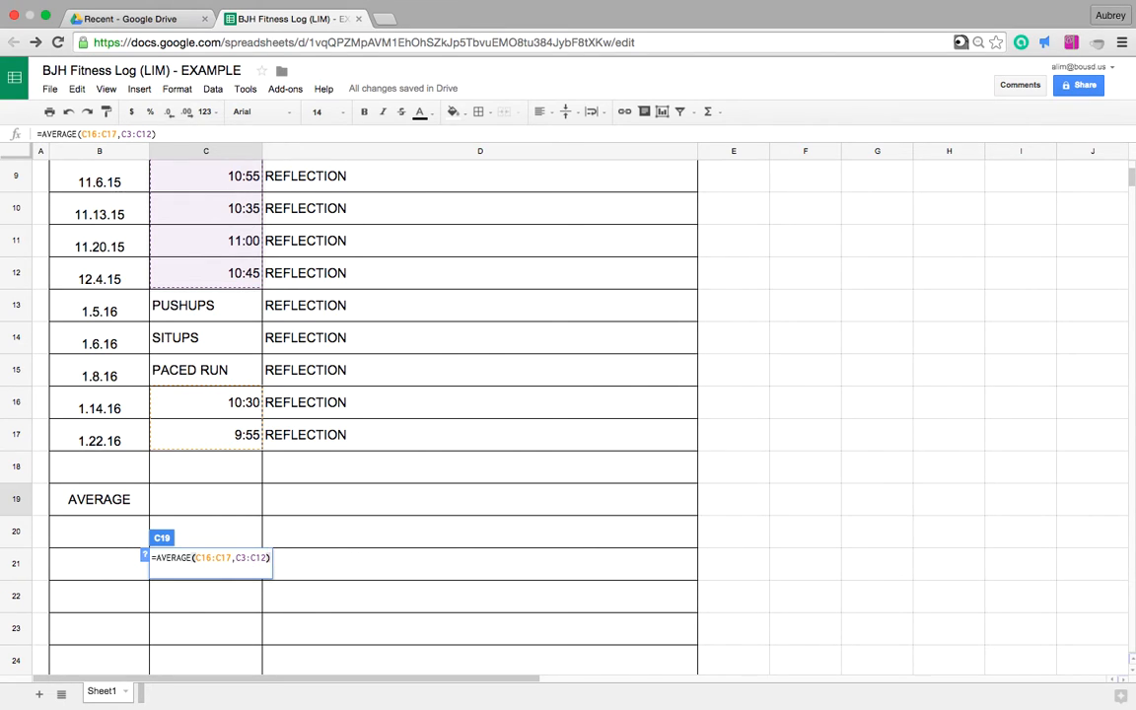
key("Return")
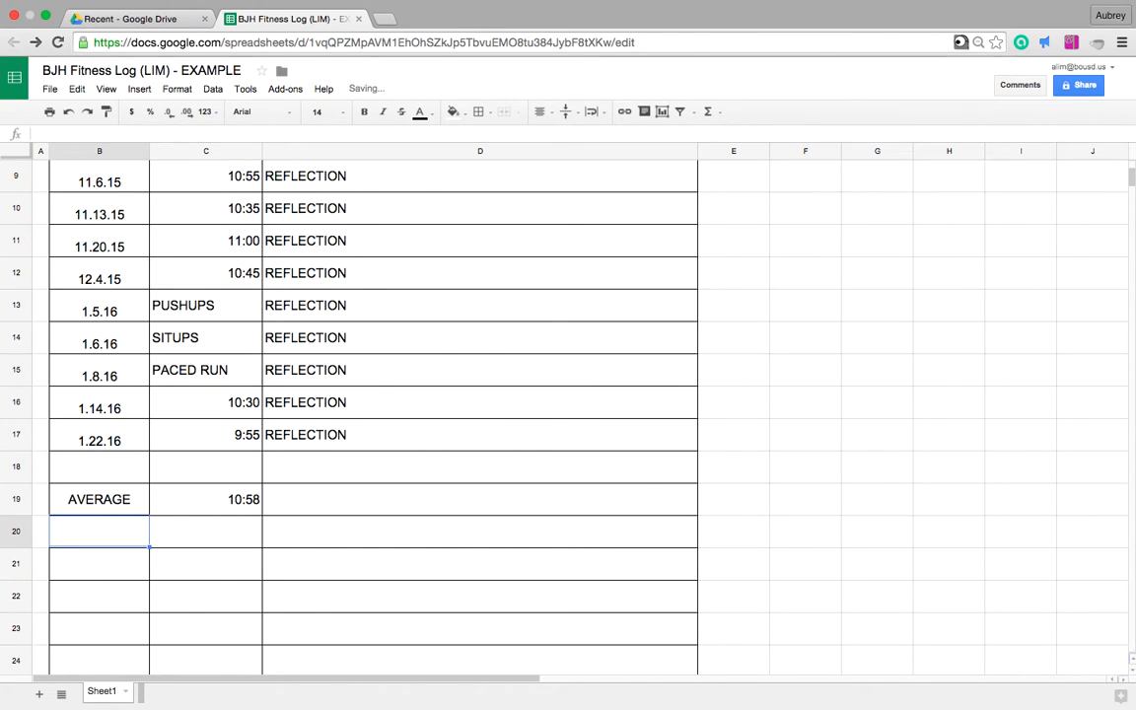
Make the AVERAGE label and the calculated average in B19:C19 bold.
left_click(113, 503)
left_click(230, 505)
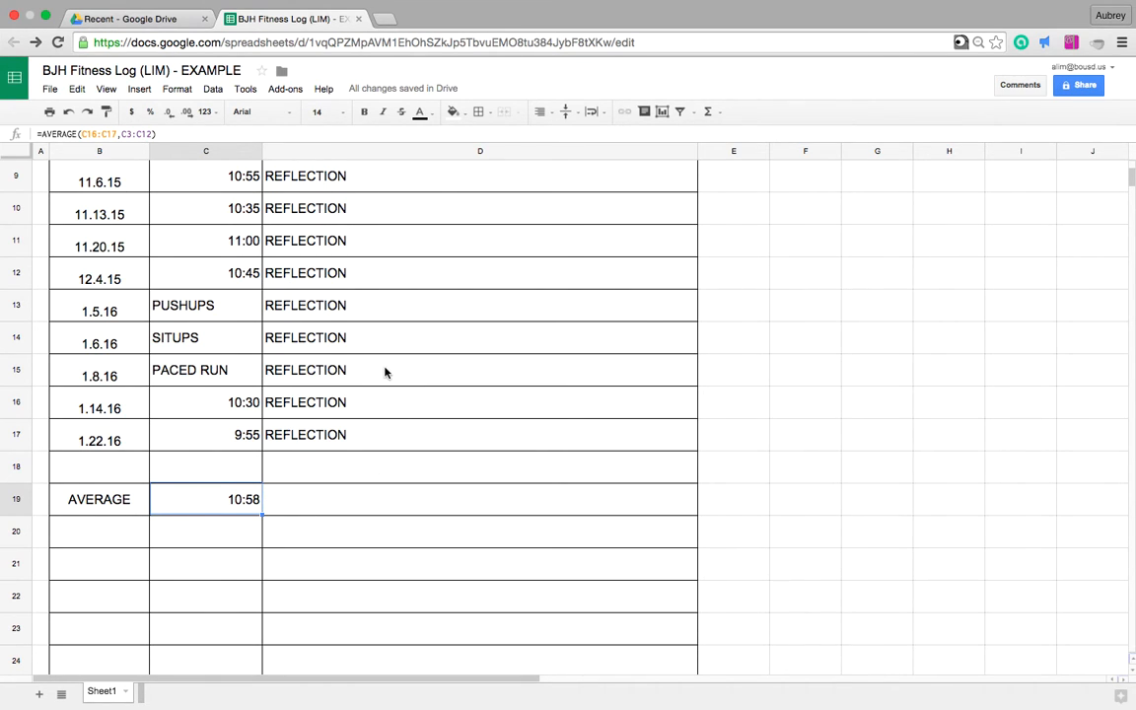
scroll(385, 371, "up", 5)
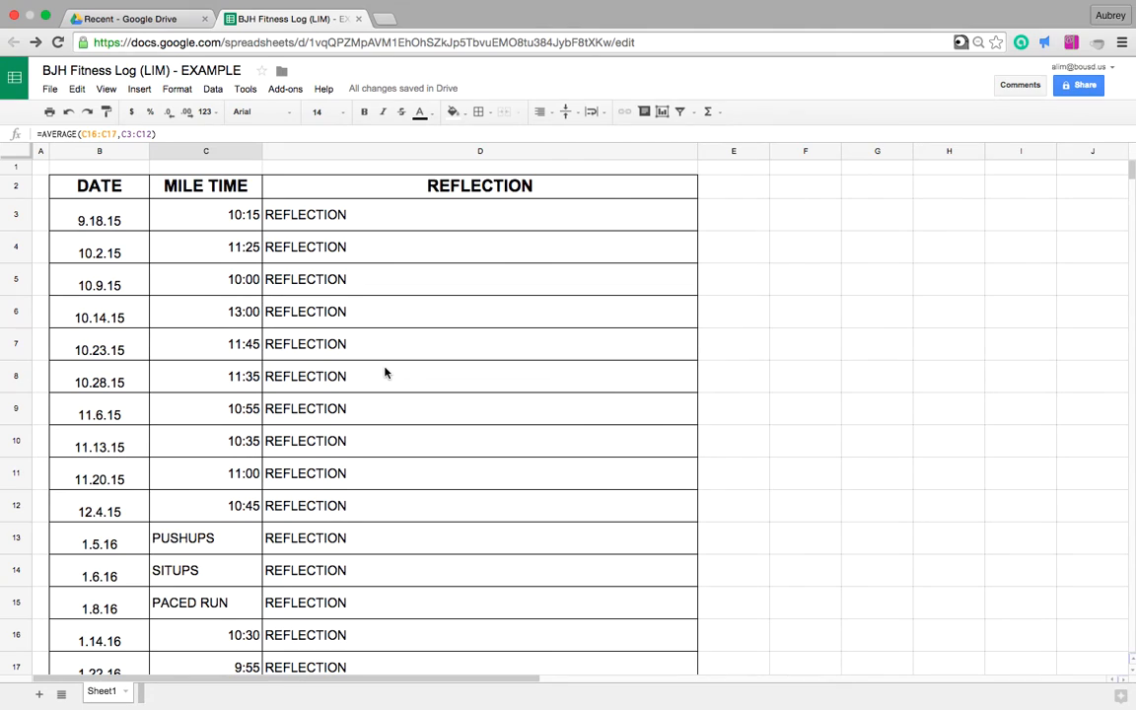
scroll(385, 372, "down", 1)
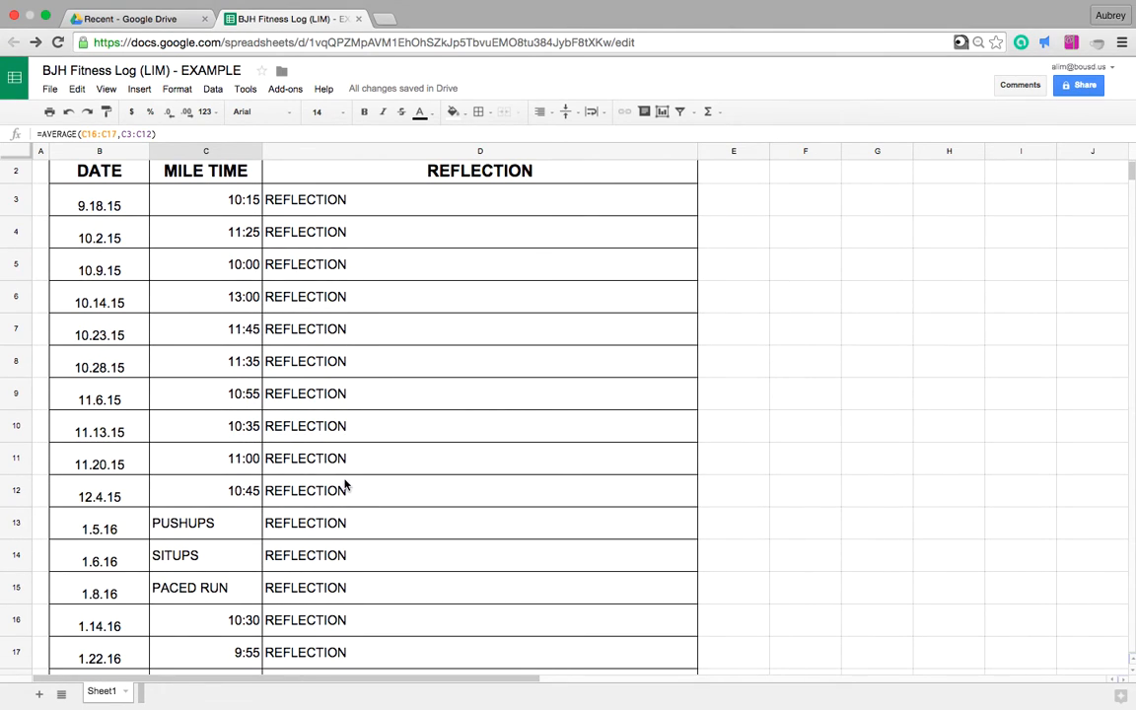
scroll(345, 486, "down", 4)
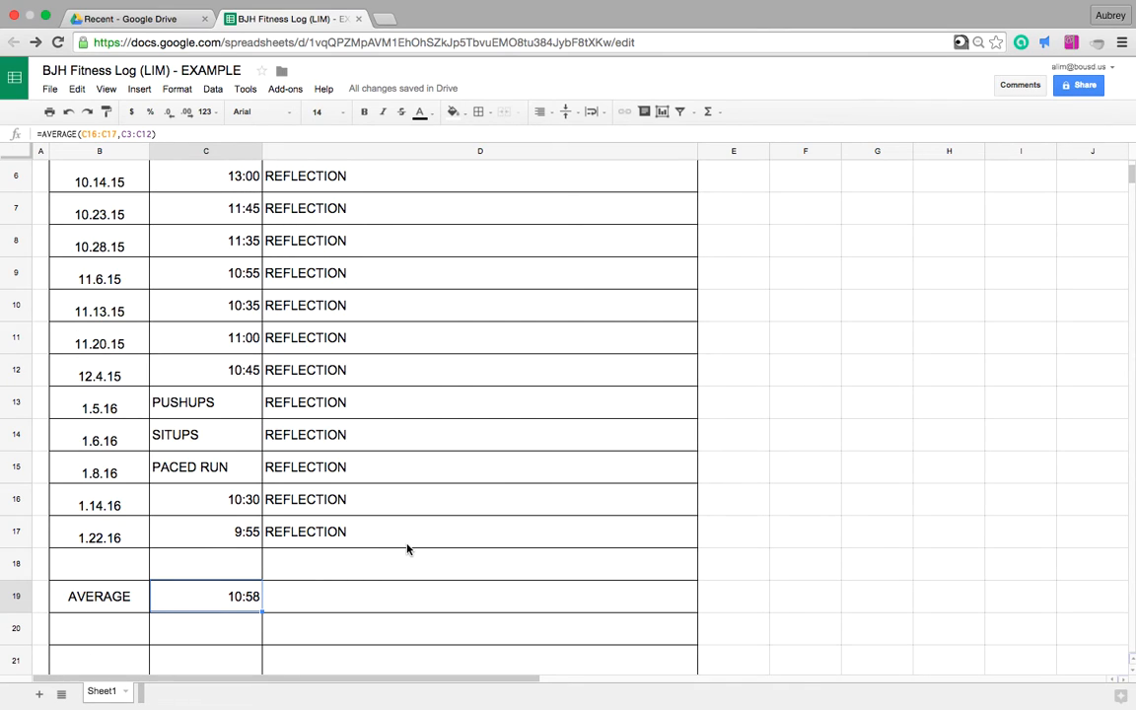
left_click(122, 597, "shift")
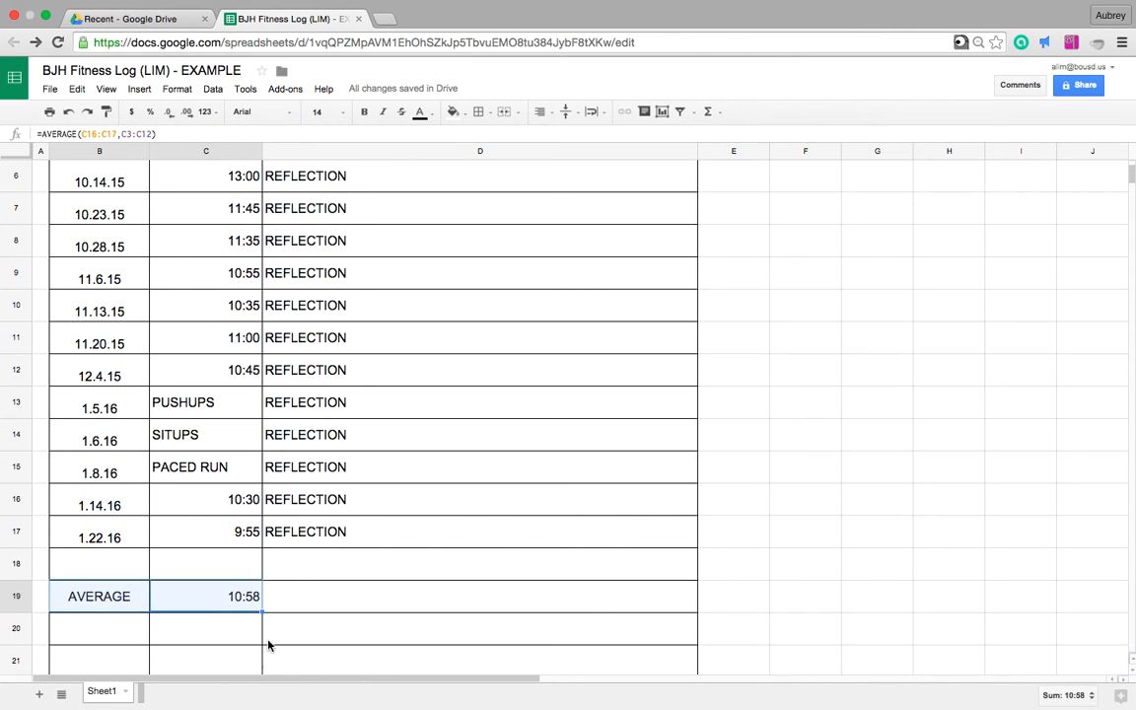
left_click(366, 113)
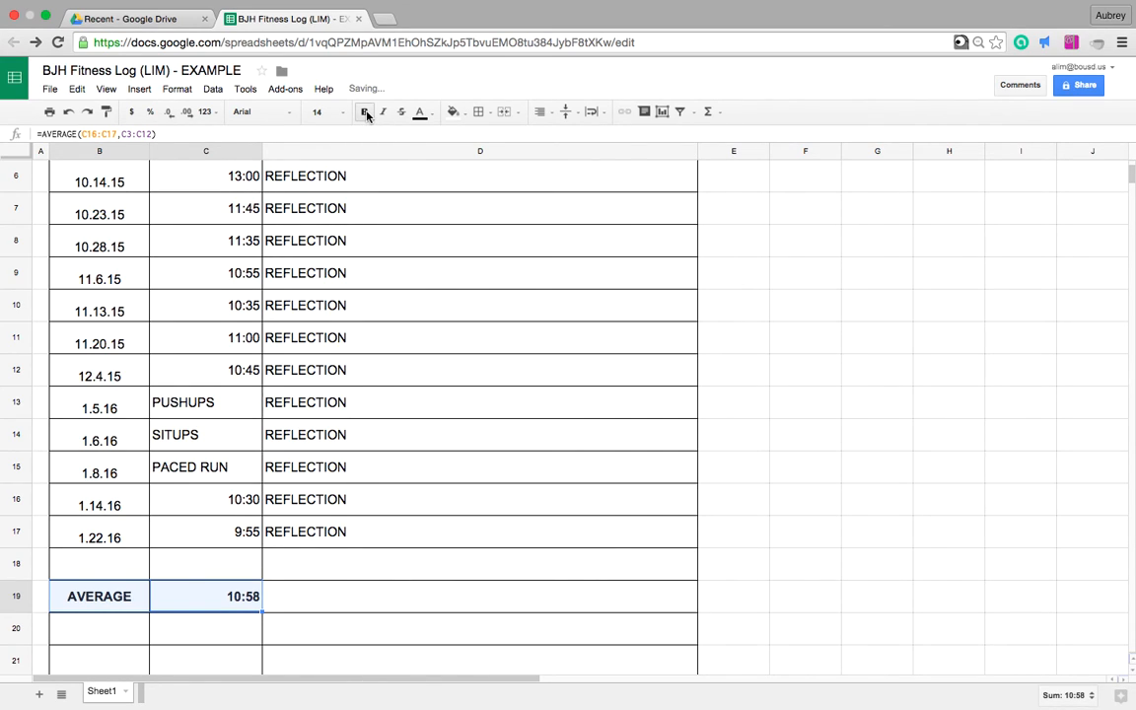
left_click(320, 604)
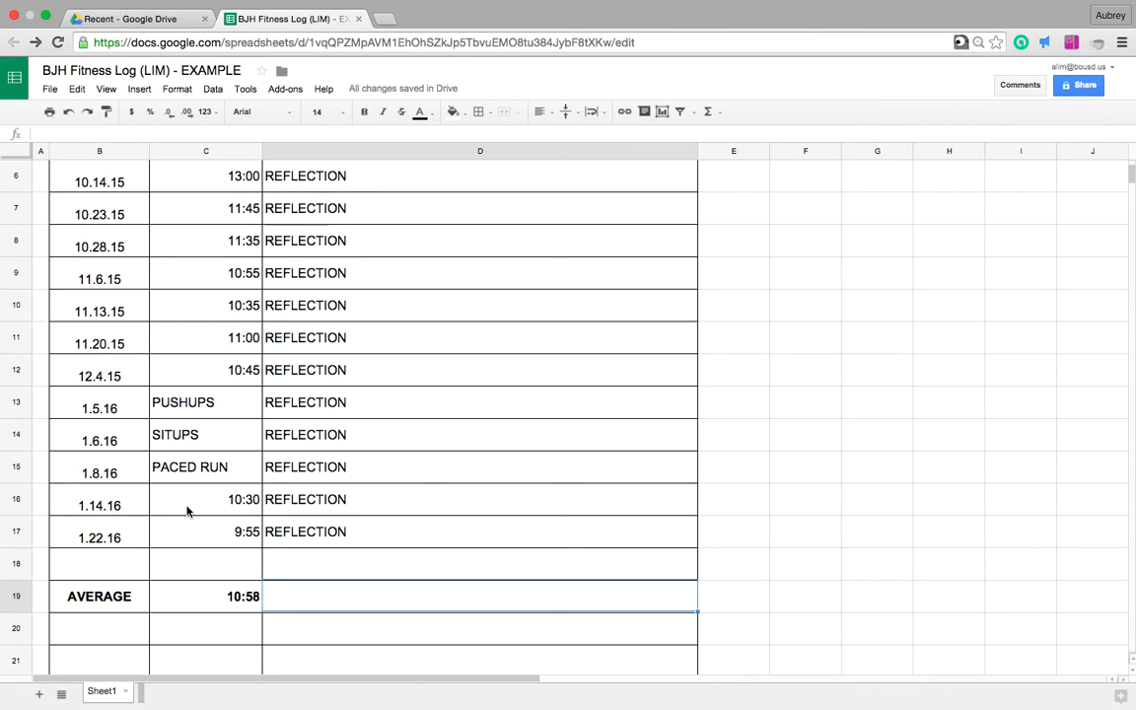
Make the date 1.22.16 and its mile time in B17:C17 bold.
scroll(383, 345, "up", 2)
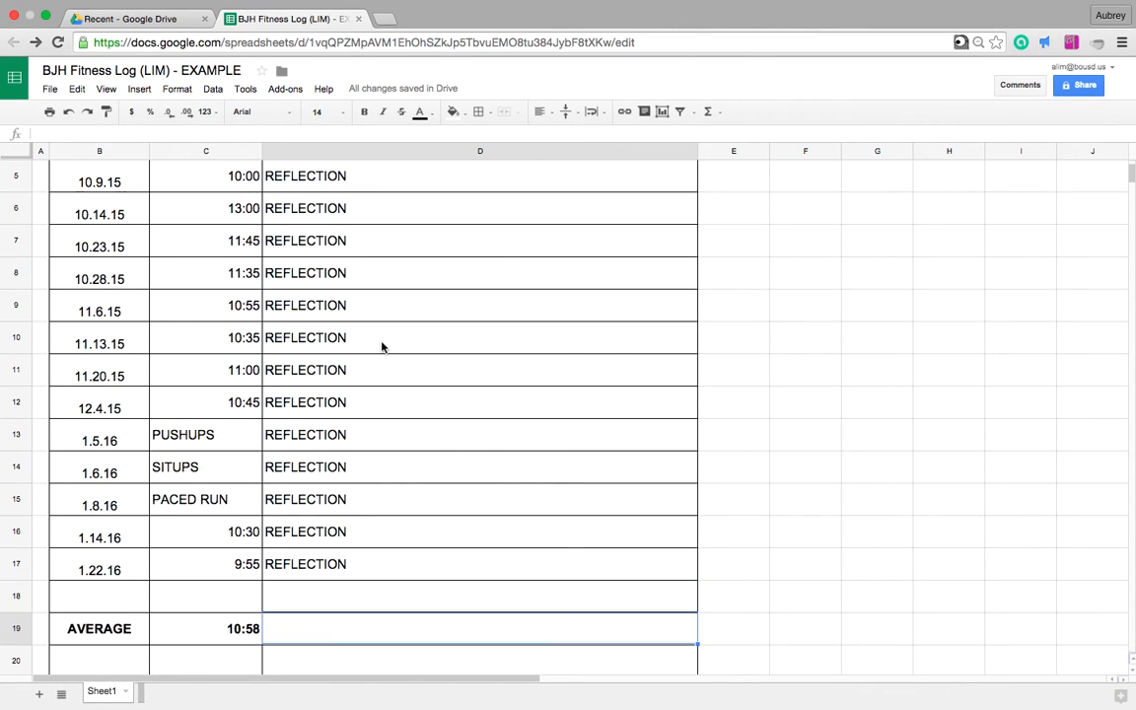
scroll(383, 345, "down", 2)
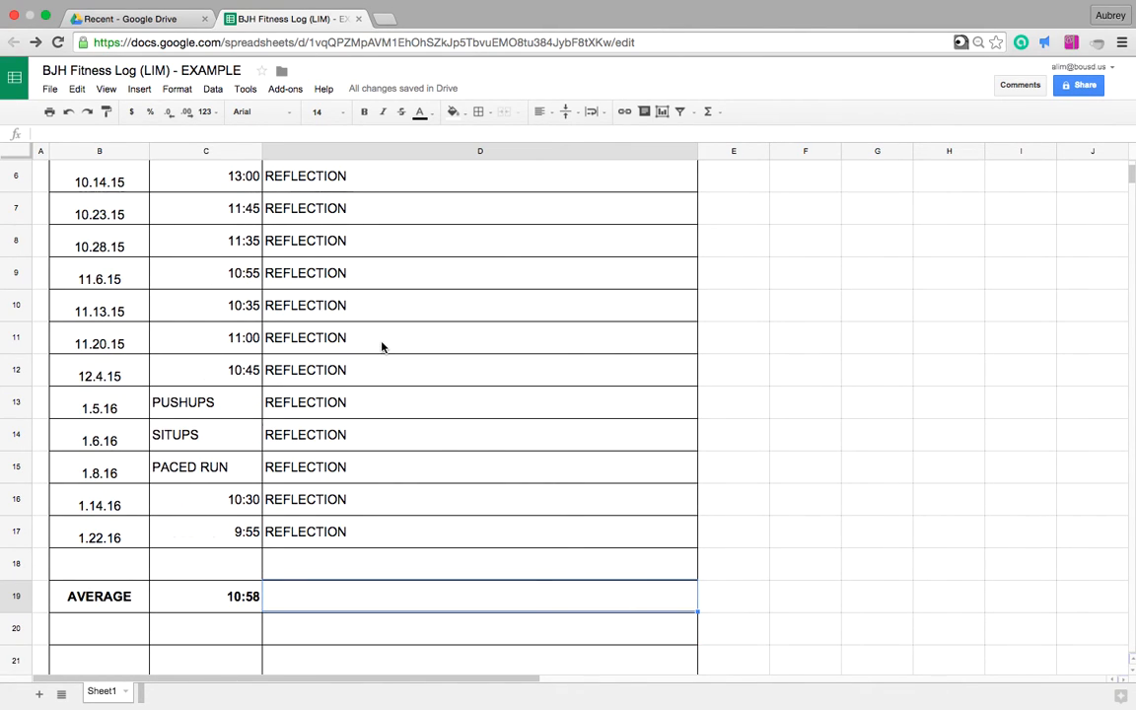
left_click(232, 535)
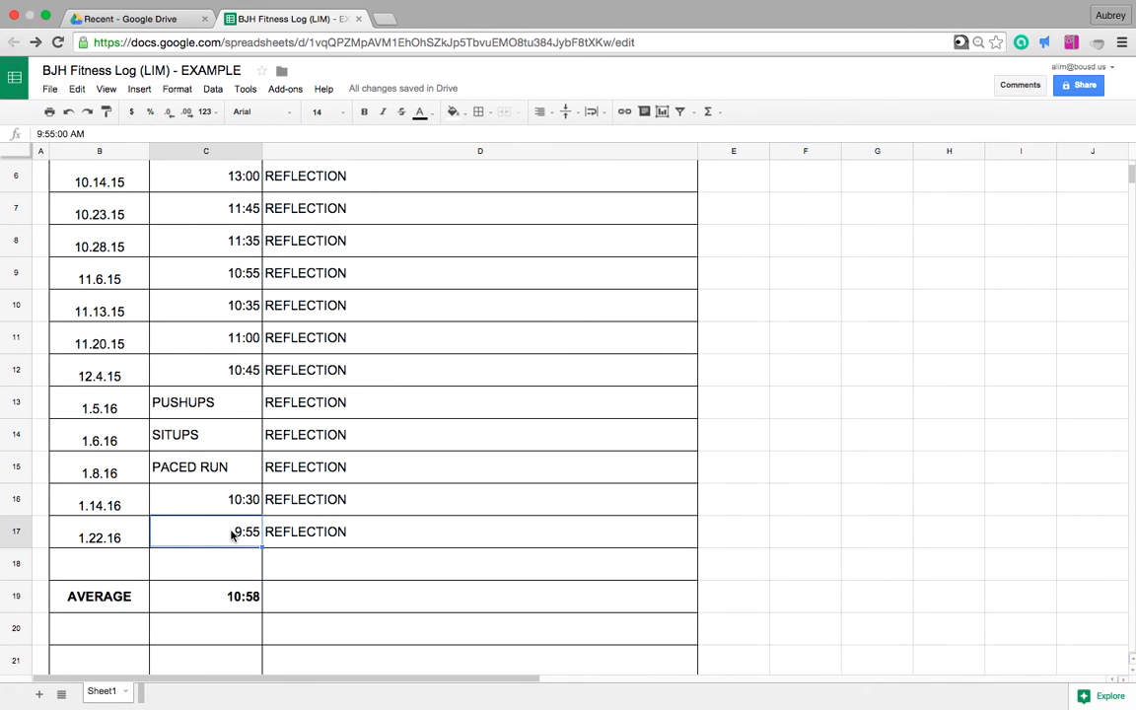
left_click(96, 538)
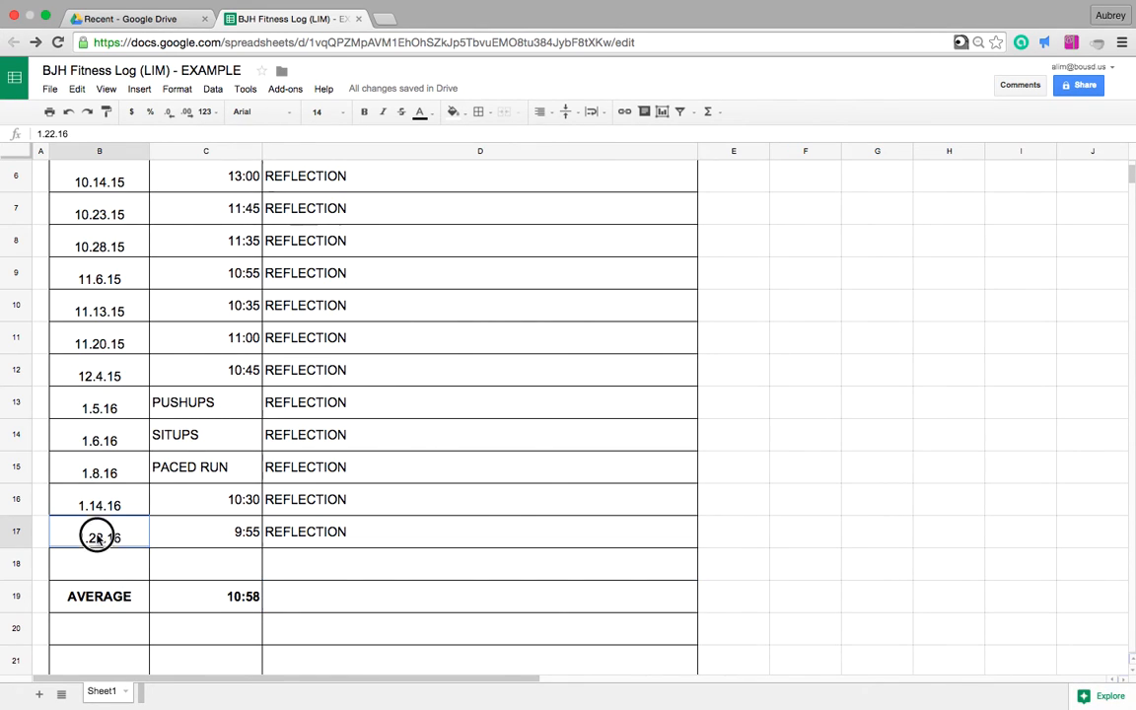
left_click(239, 534, "shift")
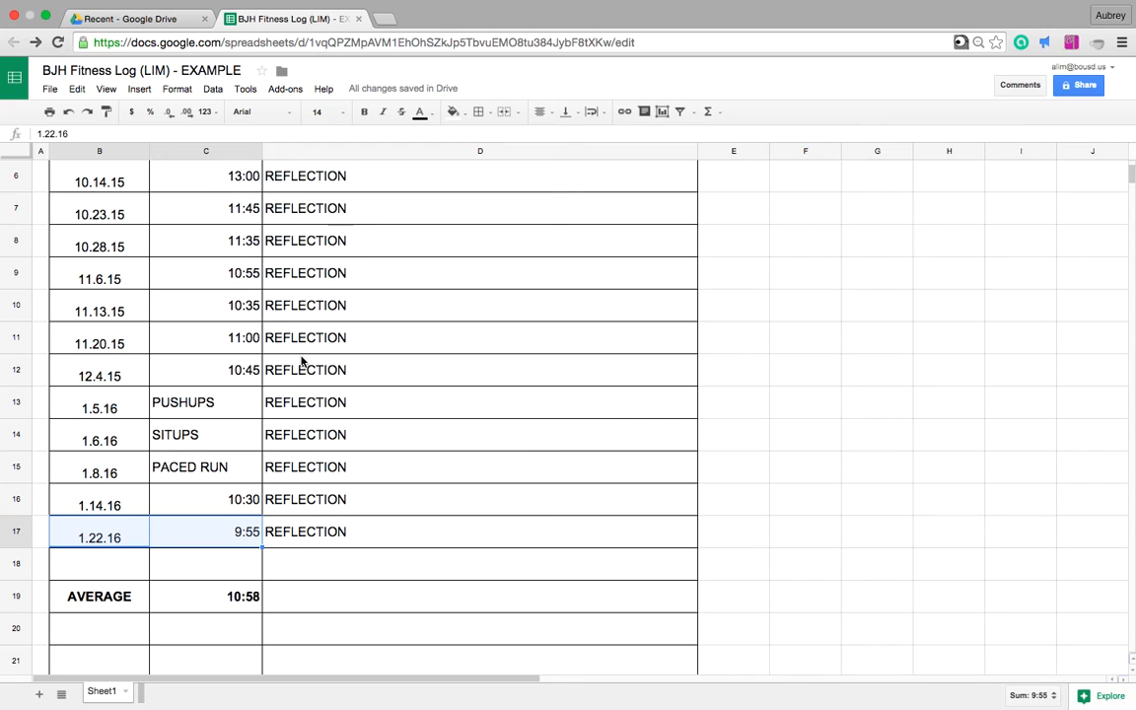
left_click(364, 112)
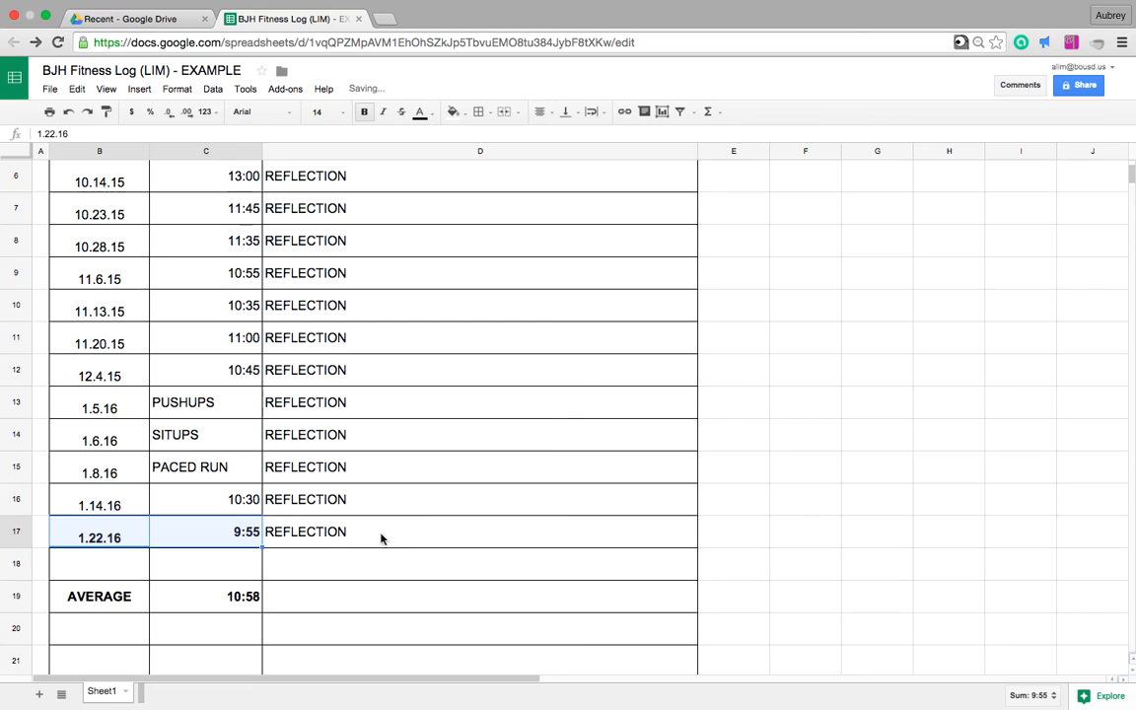
left_click(401, 538)
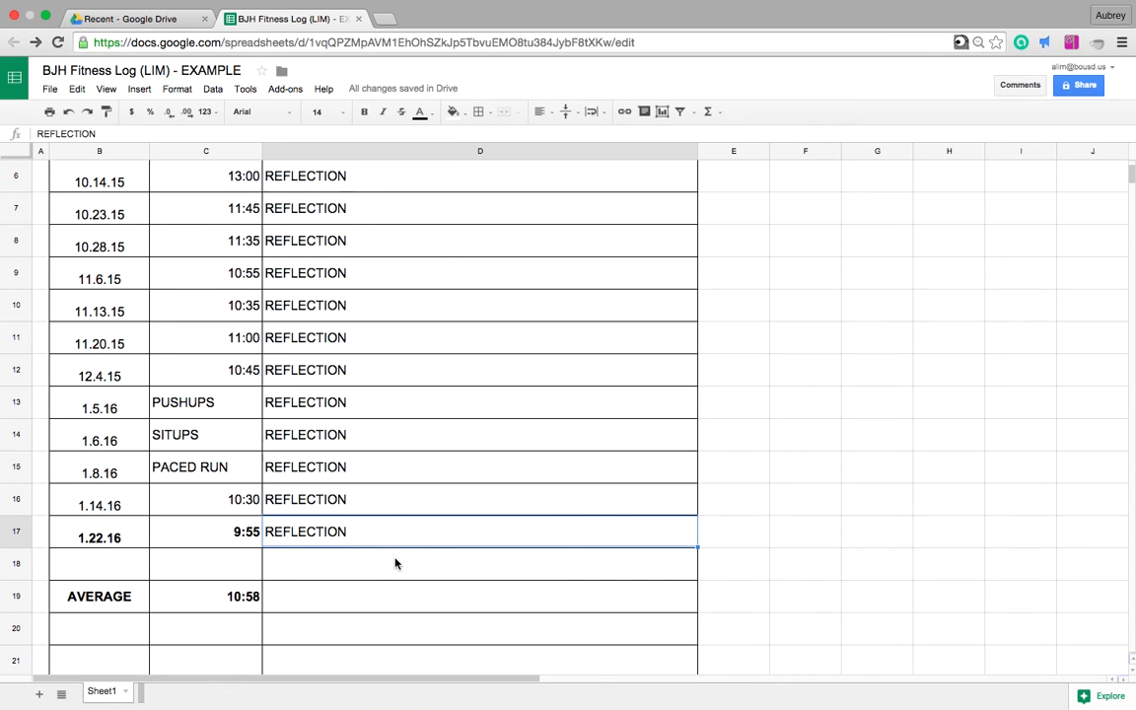
Select the average mile time in C19 and take the browser window out of full screen.
left_click(239, 600)
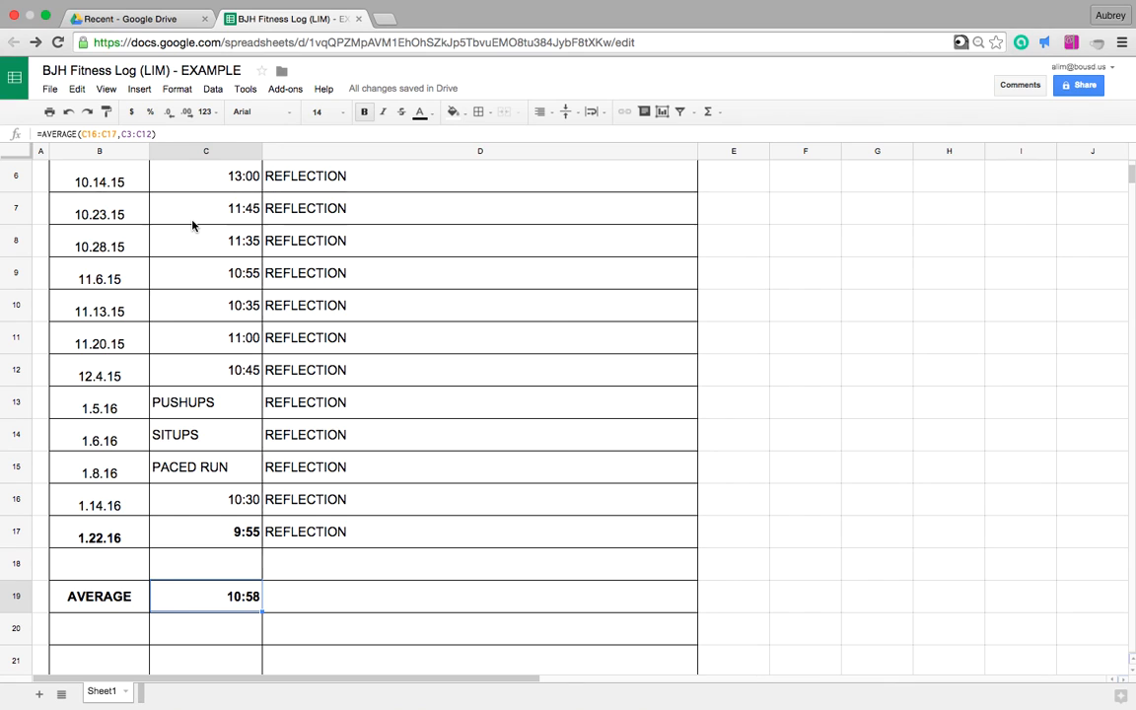
left_click(47, 18)
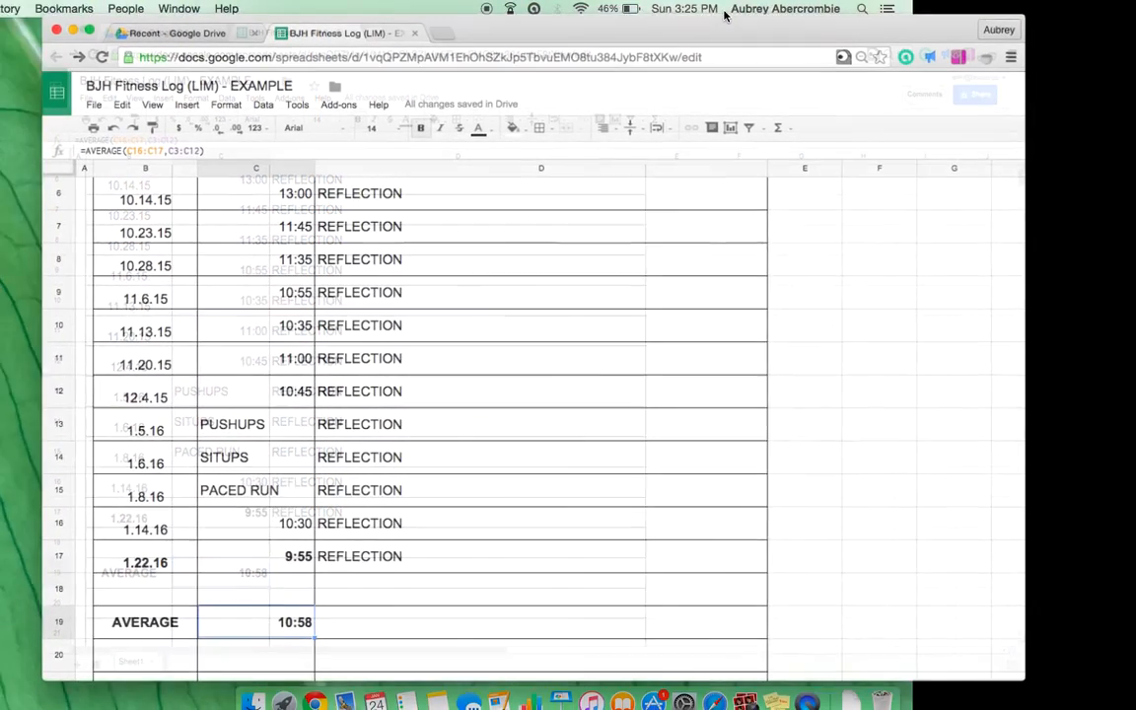